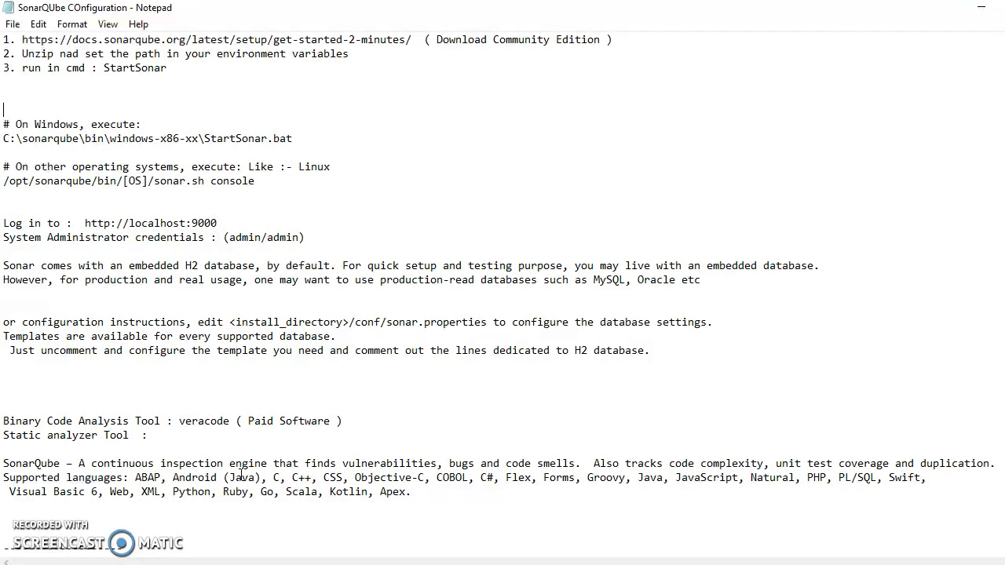
Step: Load the paste.ee home page without the /p/txvko path, then return to the Notepad notes
{"action": "left_click", "coordinate": [241, 476]}
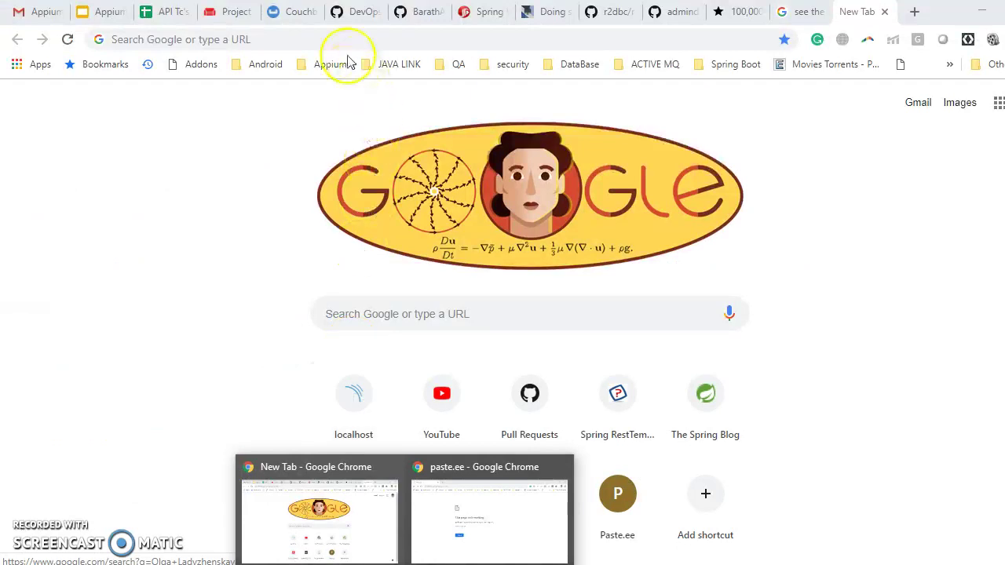
{"action": "left_click", "coordinate": [320, 40]}
{"action": "type", "text": "paste"}
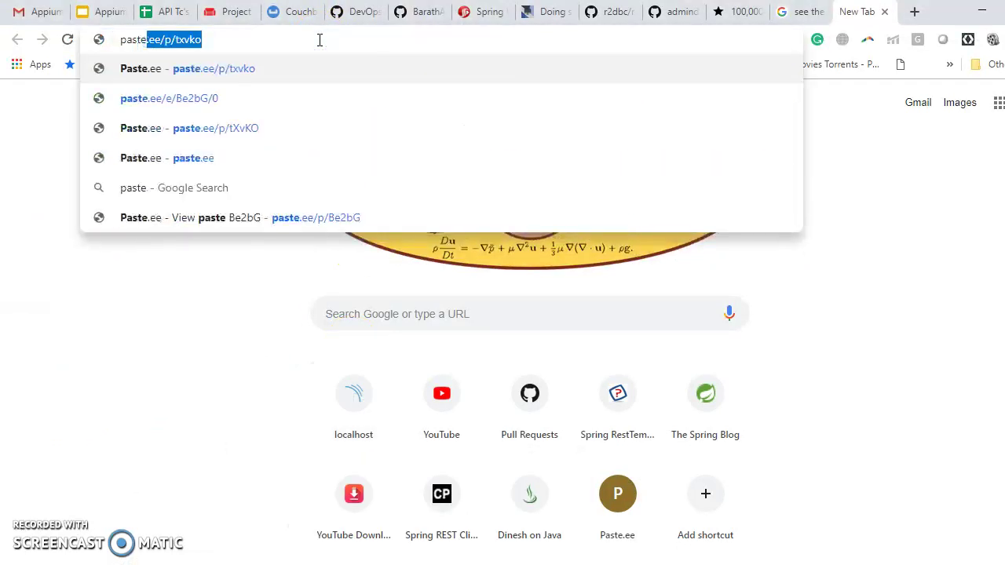
{"action": "type", "text": ".ee"}
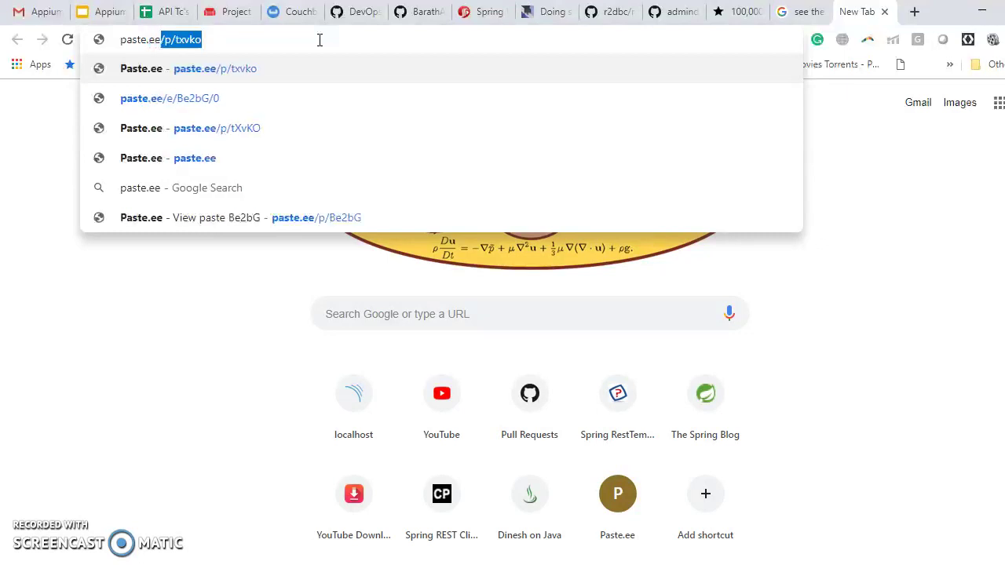
{"action": "key", "text": "Return"}
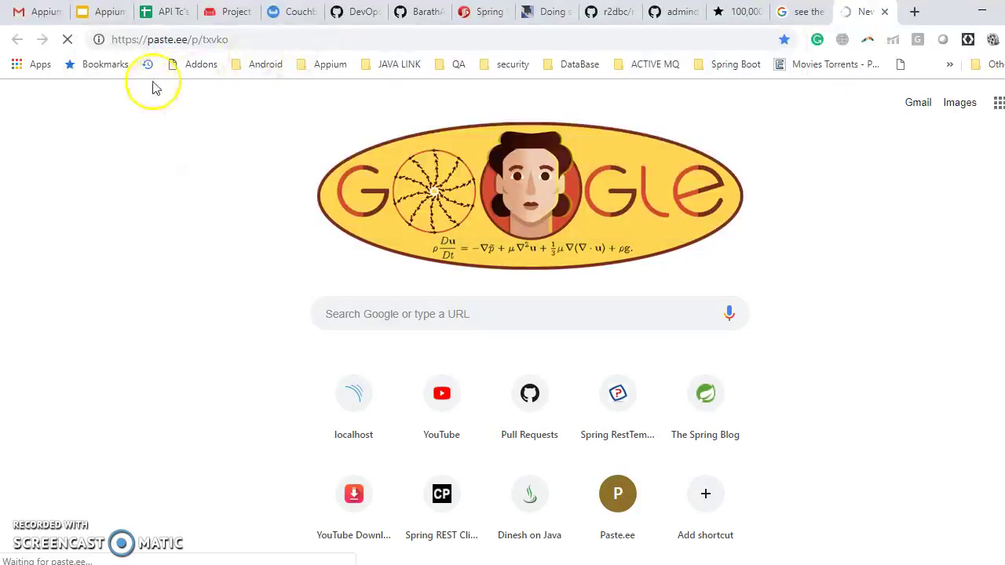
{"action": "left_click_drag", "start_coordinate": [236, 39], "coordinate": [198, 39]}
{"action": "key", "text": "BackSpace"}
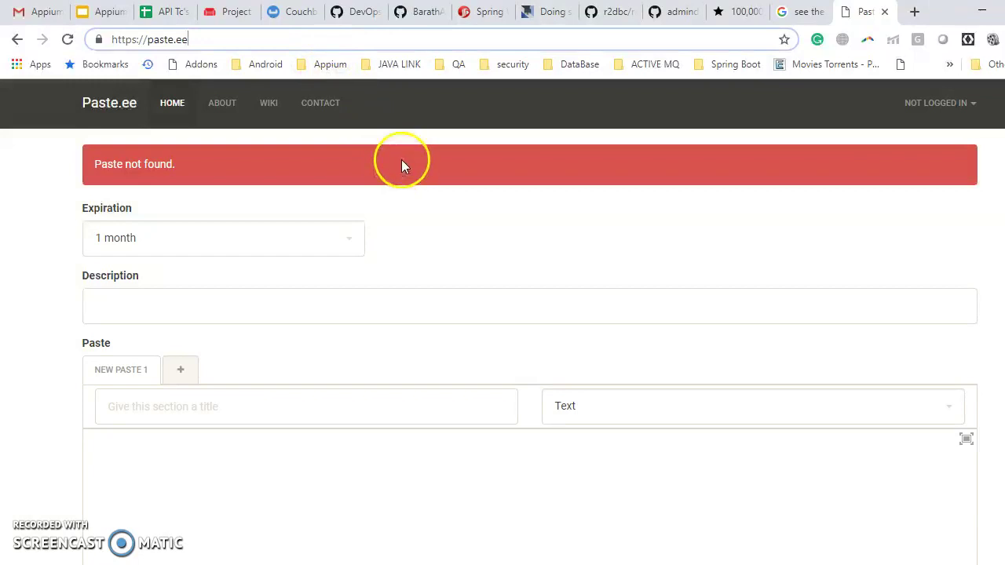
{"action": "key", "text": "alt+Tab"}
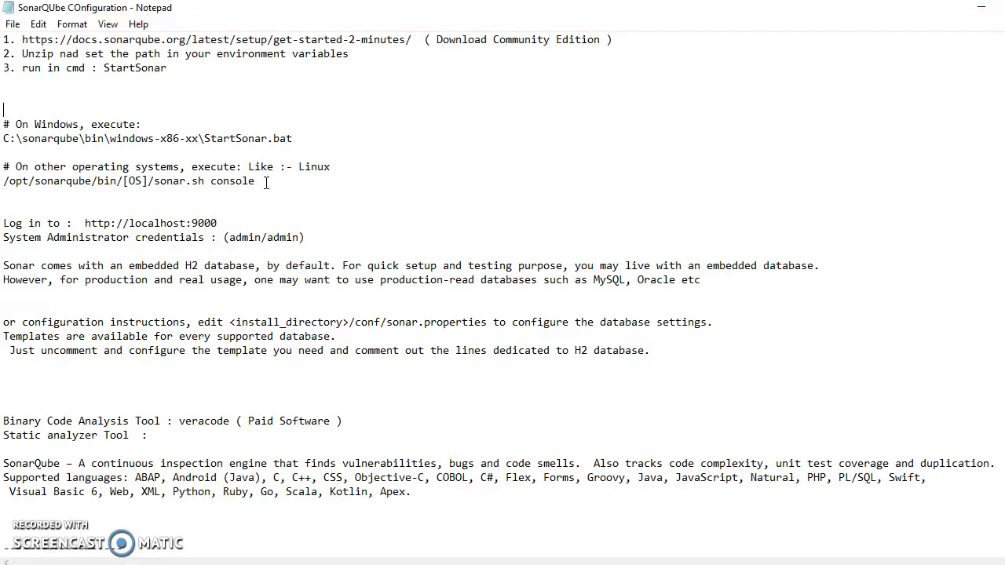
Step: Select the notes from line 1 through the Linux console command, including both OS blocks
{"action": "left_click_drag", "start_coordinate": [255, 181], "coordinate": [3, 39]}
{"action": "left_click", "coordinate": [330, 171]}
{"action": "left_click_drag", "start_coordinate": [255, 180], "coordinate": [3, 39]}
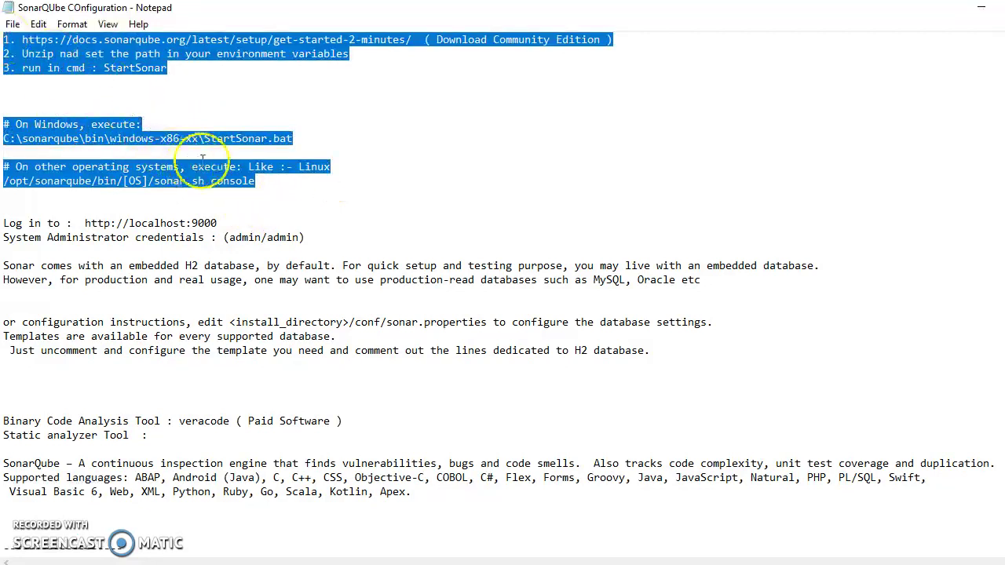
{"action": "left_click", "coordinate": [268, 186]}
{"action": "left_click_drag", "start_coordinate": [267, 186], "coordinate": [3, 40]}
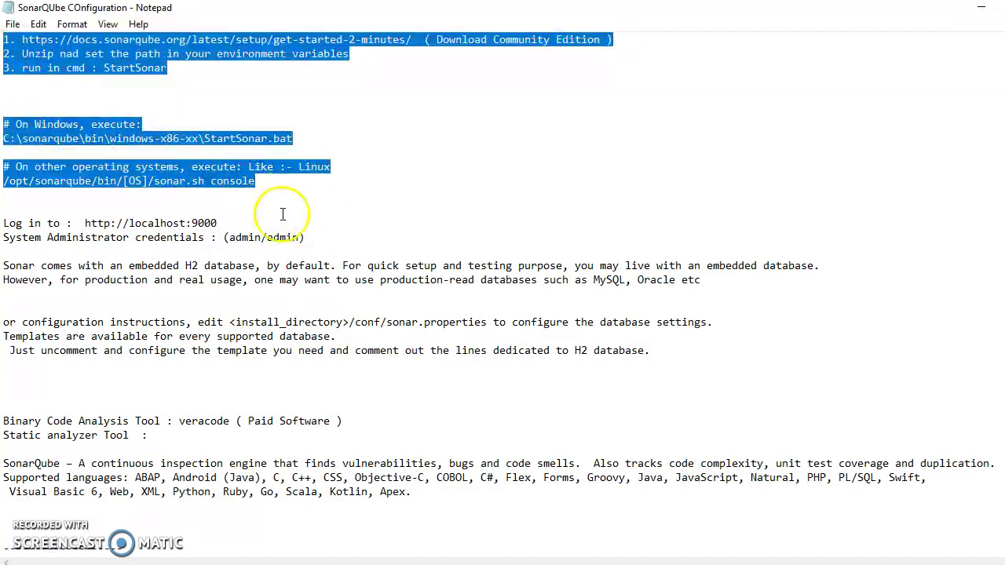
{"action": "left_click", "coordinate": [275, 183]}
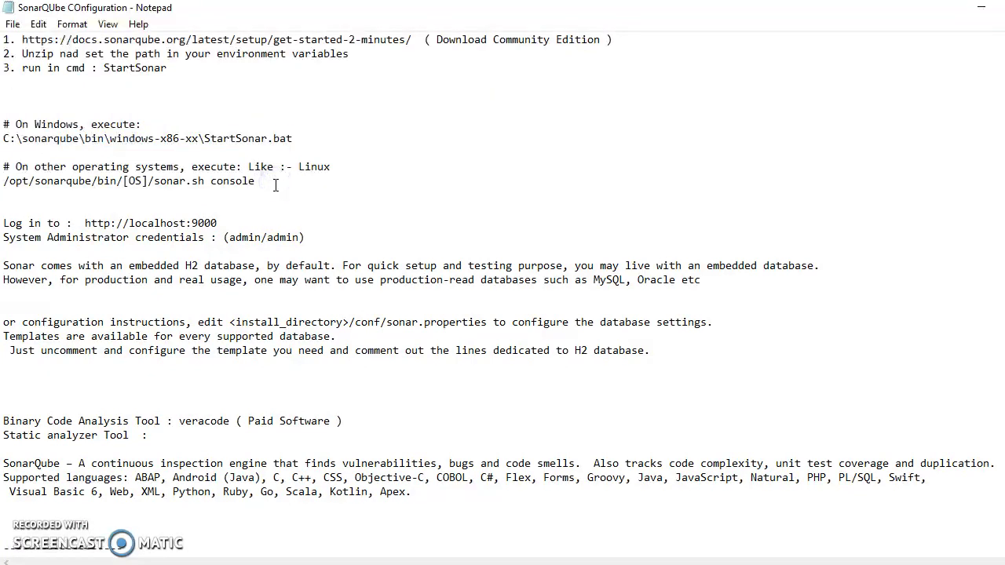
{"action": "left_click_drag", "start_coordinate": [267, 183], "coordinate": [3, 39]}
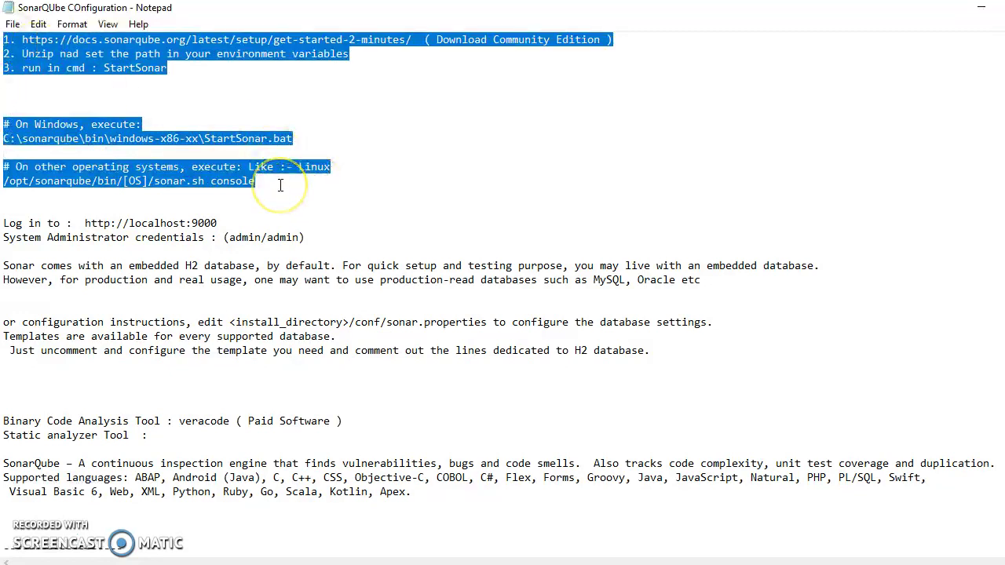
{"action": "left_click", "coordinate": [382, 176]}
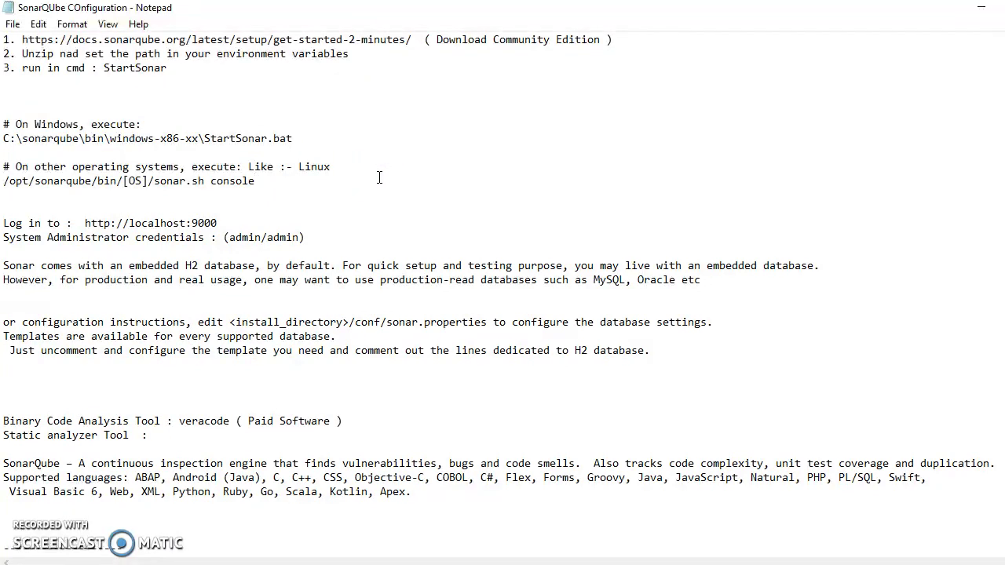
{"action": "left_click", "coordinate": [283, 186]}
{"action": "left_click_drag", "start_coordinate": [282, 183], "coordinate": [3, 39]}
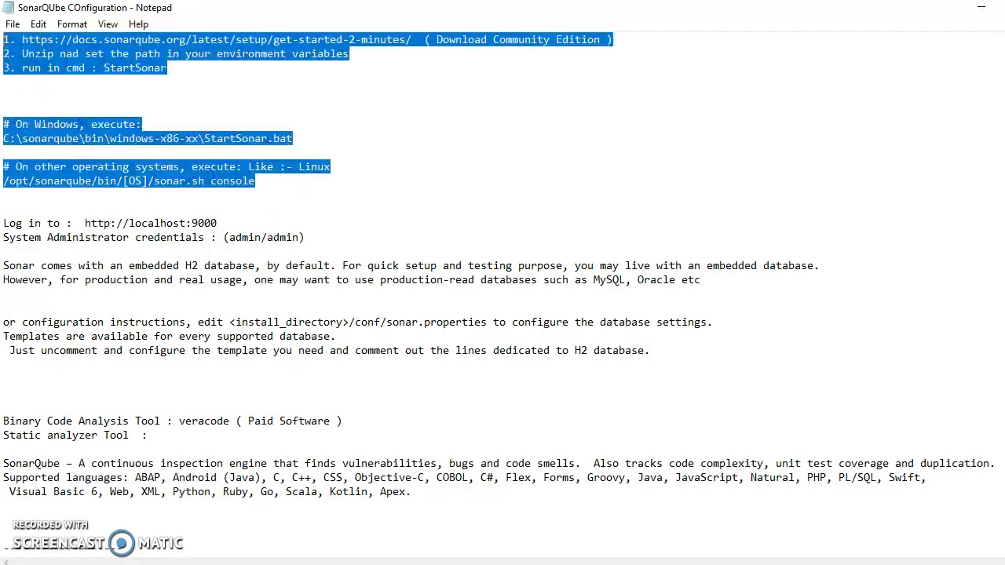
{"action": "left_click", "coordinate": [279, 183]}
{"action": "left_click_drag", "start_coordinate": [276, 183], "coordinate": [3, 39]}
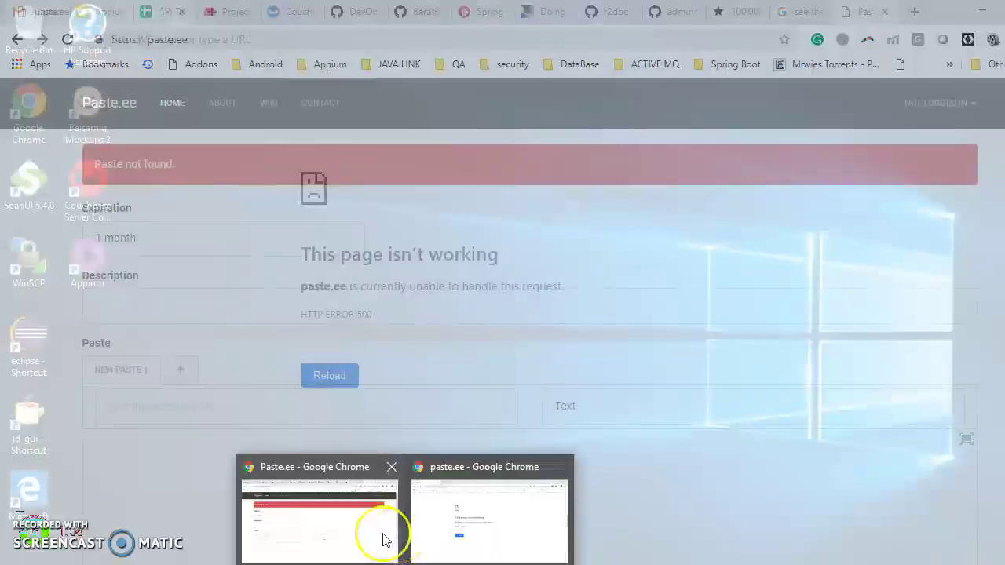
Step: Paste the copied SonarQube notes into the empty Paste.ee text area
{"action": "left_click", "coordinate": [381, 538]}
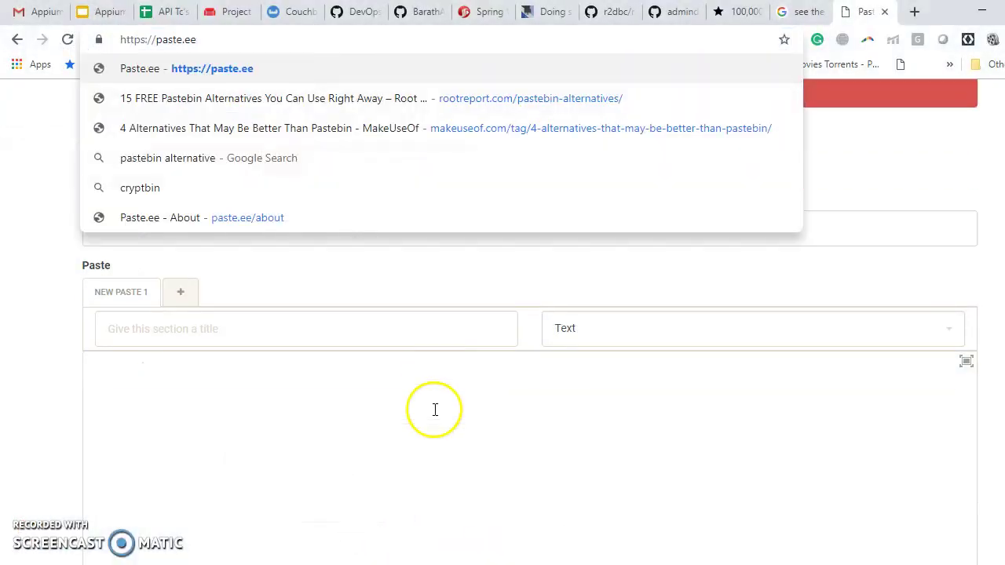
{"action": "left_click", "coordinate": [374, 451]}
{"action": "scroll", "coordinate": [385, 448], "scroll_direction": "down", "scroll_amount": 1}
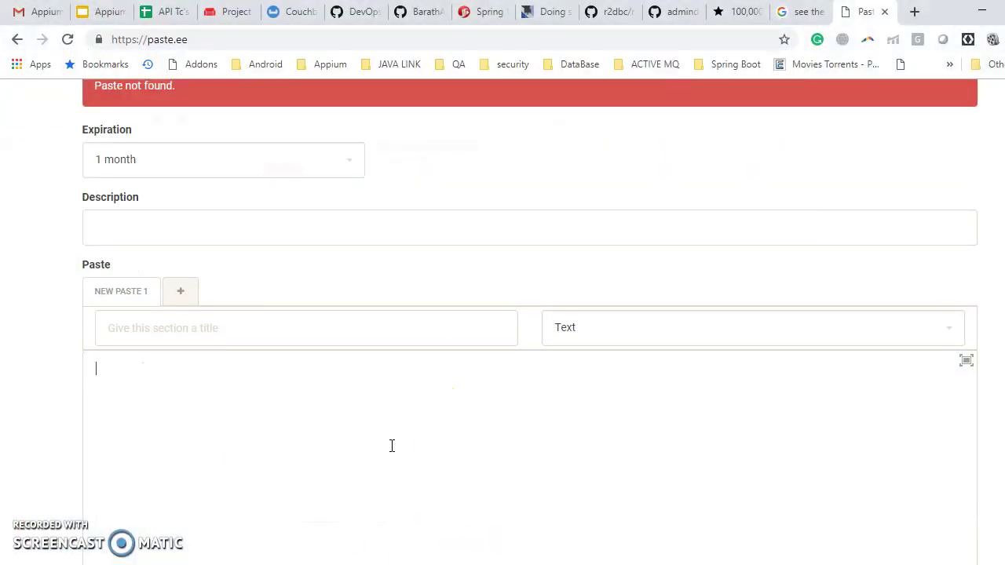
{"action": "type", "text": "1. https://docs.sonarqube.org/latest/setup/get-started-2-minutes/  ( Download Community Edition ) 2. Unzip nad set the path in your environment variables 3. run in cmd : StartSonar    # On Windows, execute: C:\\sonarqube\\bin\\windows-x86-xx\\StartSonar.bat  # On other operating systems, execute: Linux - Linux /opt/sonarqube/bin/[OS]/sonar.sh console"}
Step: Review the pasted notes and submit them as New Paste 1
{"action": "left_click", "coordinate": [402, 459]}
{"action": "scroll", "coordinate": [411, 458], "scroll_direction": "down", "scroll_amount": 2}
{"action": "scroll", "coordinate": [403, 438], "scroll_direction": "up", "scroll_amount": 3}
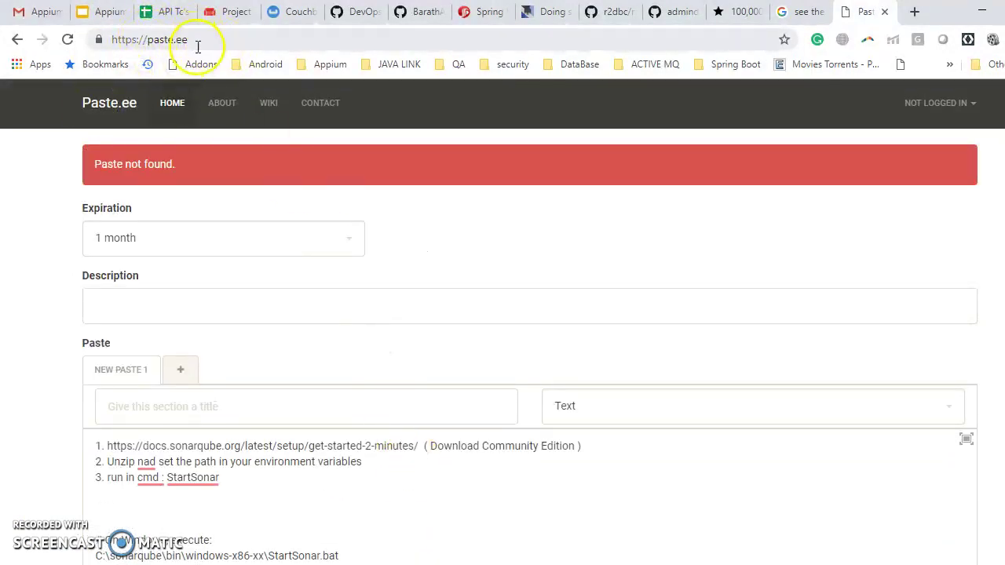
{"action": "scroll", "coordinate": [287, 179], "scroll_direction": "down", "scroll_amount": 5}
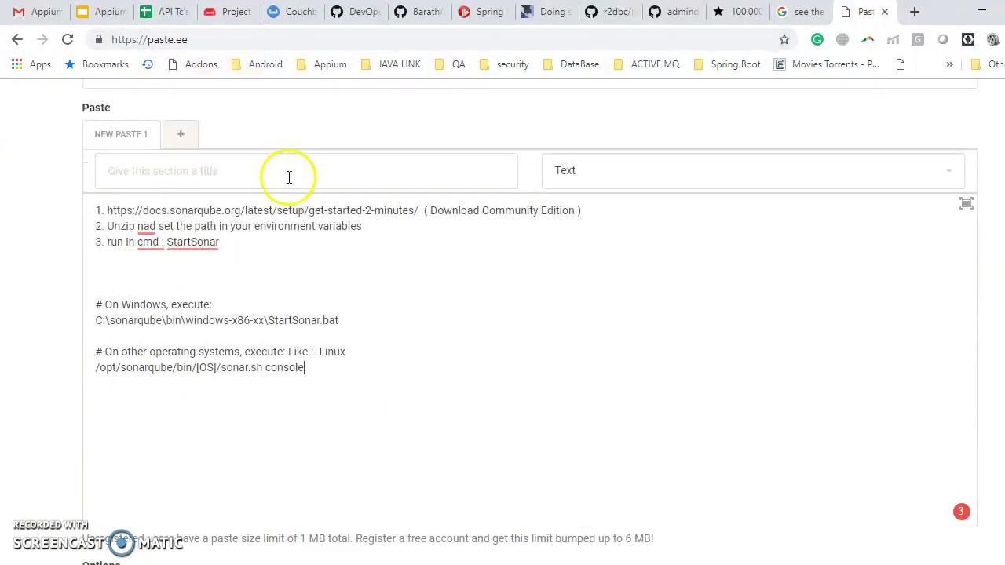
{"action": "left_click", "coordinate": [321, 296]}
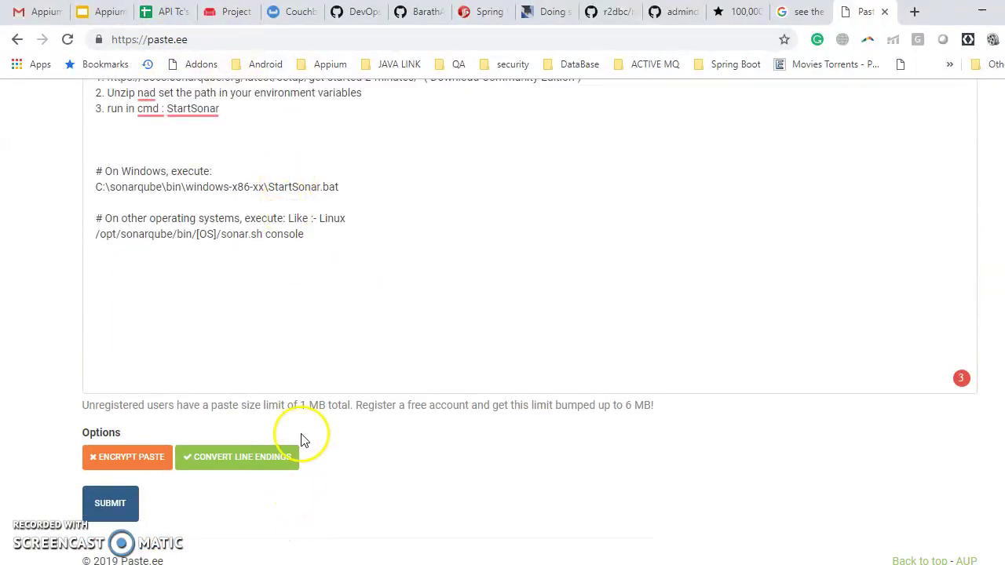
{"action": "scroll", "coordinate": [438, 335], "scroll_direction": "up", "scroll_amount": 3}
{"action": "scroll", "coordinate": [424, 337], "scroll_direction": "down", "scroll_amount": 2}
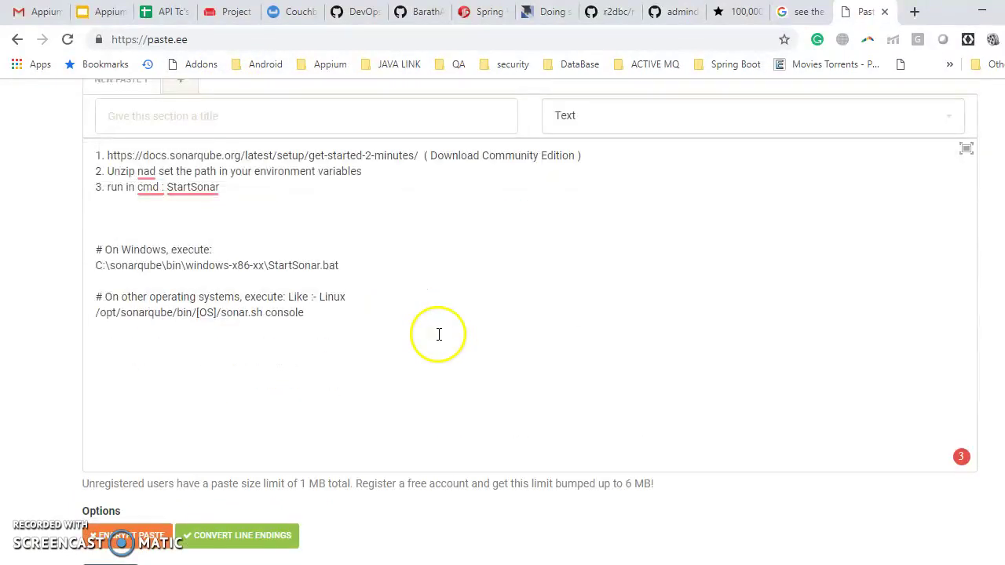
{"action": "scroll", "coordinate": [125, 533], "scroll_direction": "down", "scroll_amount": 1}
{"action": "left_click", "coordinate": [109, 504]}
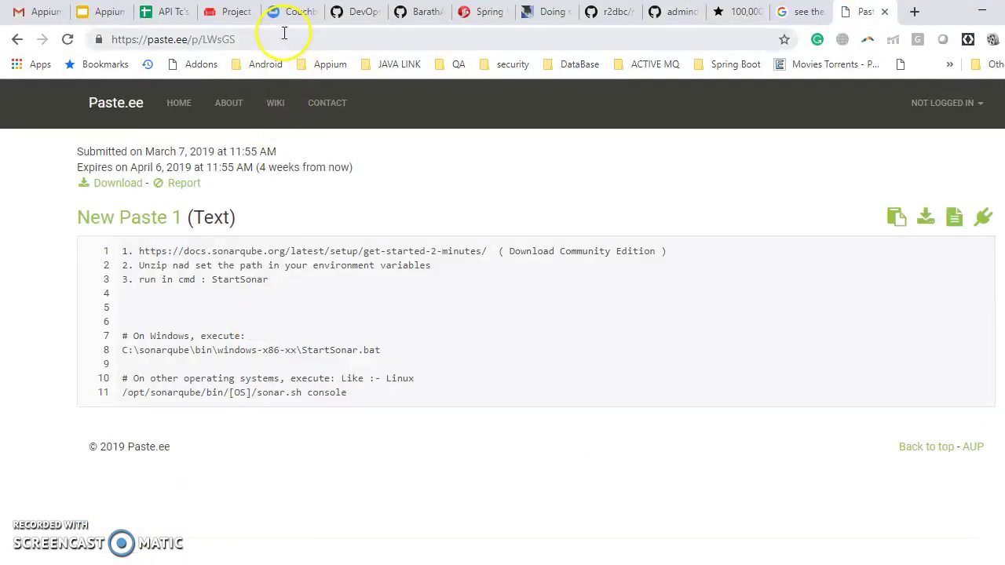
Step: Open New Paste 1's URL in the other Chrome window and copy its contents to the clipboard
{"action": "left_click_drag", "start_coordinate": [281, 33], "coordinate": [120, 31]}
{"action": "key", "text": "ctrl+c"}
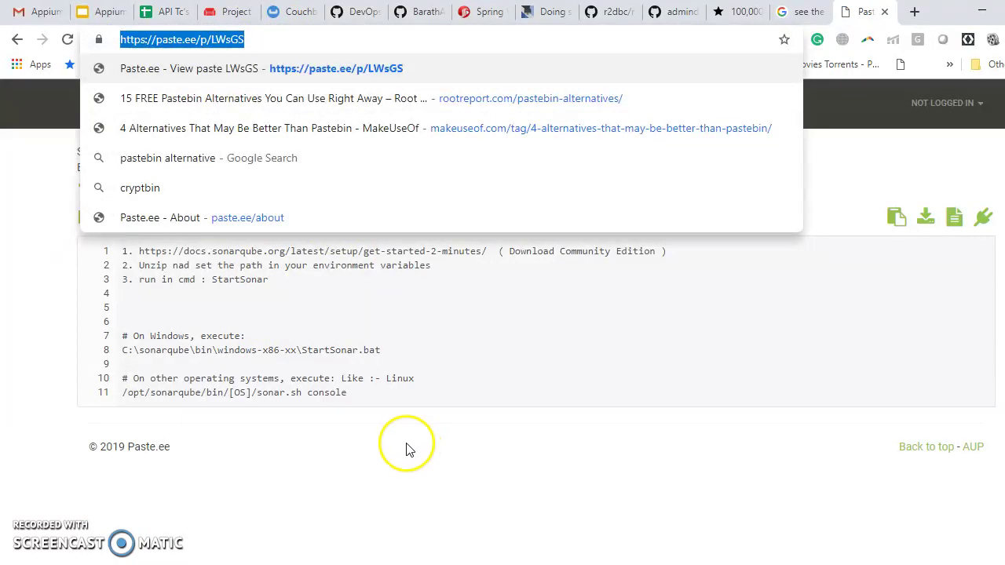
{"action": "left_click", "coordinate": [451, 550]}
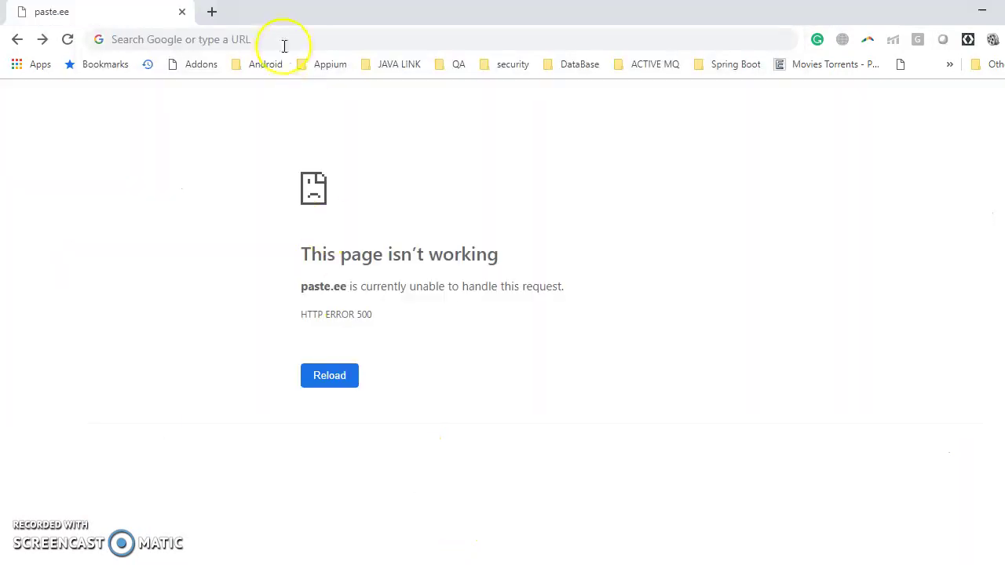
{"action": "left_click", "coordinate": [281, 39]}
{"action": "key", "text": "ctrl+v"}
{"action": "key", "text": "Return"}
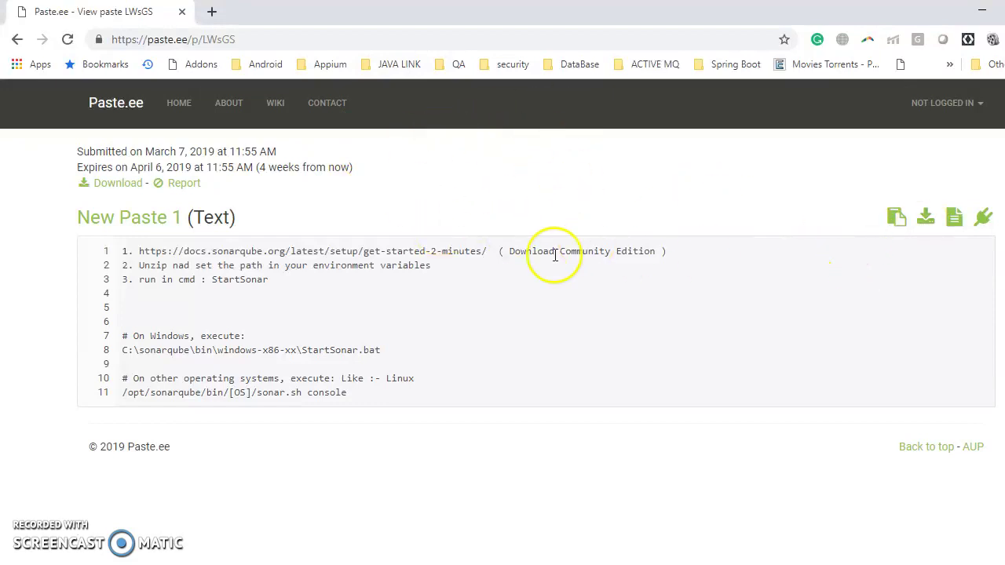
{"action": "left_click", "coordinate": [897, 217]}
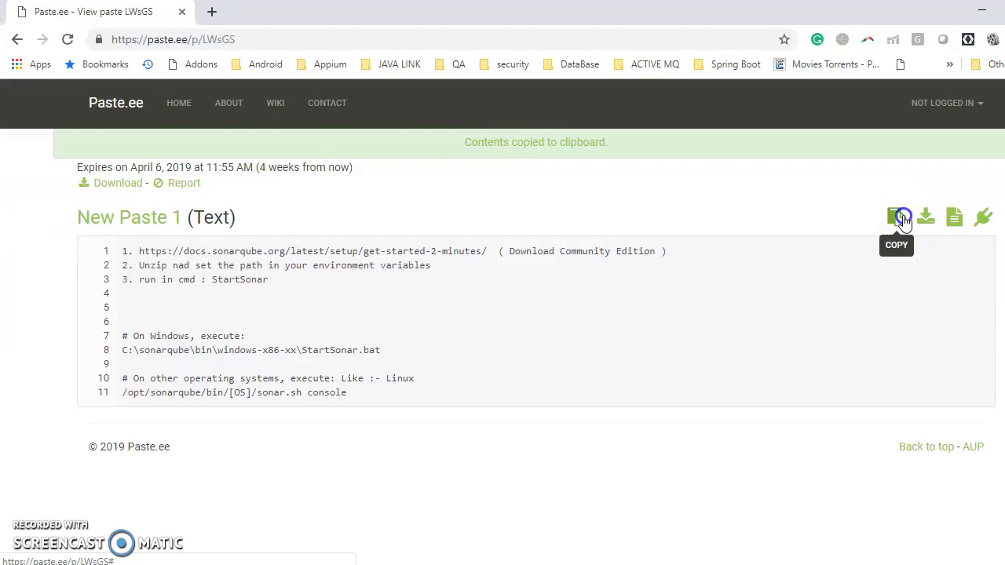
Step: Download New Paste 1.txt, check it in Notepad, close it, and select lines 1-10 on the paste
{"action": "left_click", "coordinate": [897, 217]}
{"action": "left_click", "coordinate": [926, 216]}
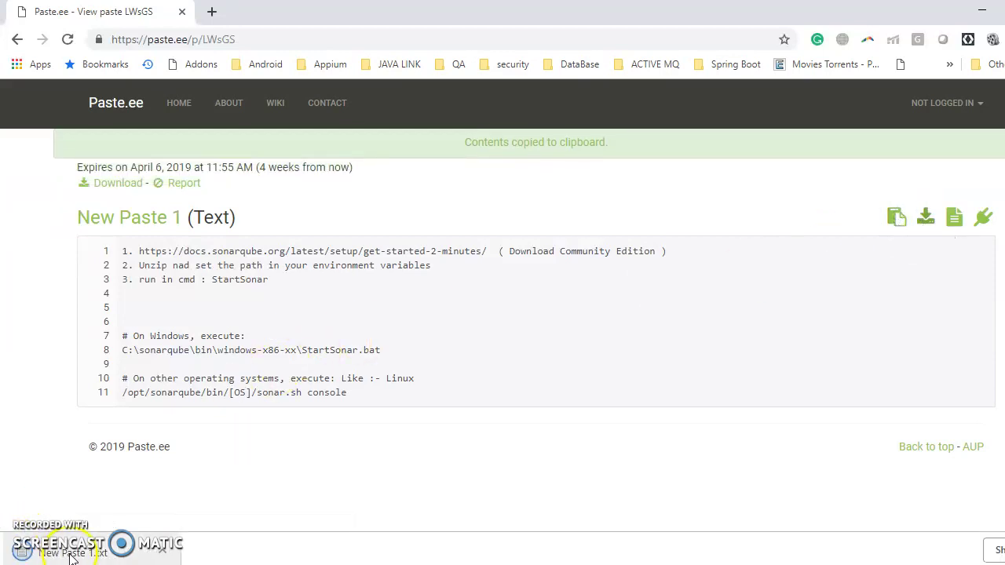
{"action": "left_click", "coordinate": [96, 550]}
{"action": "left_click", "coordinate": [96, 551]}
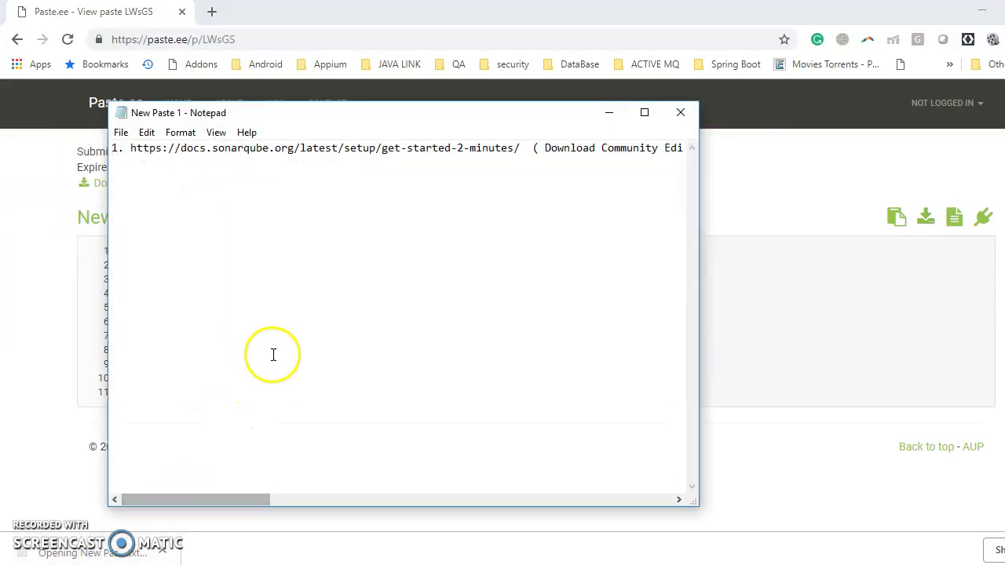
{"action": "left_click", "coordinate": [680, 113]}
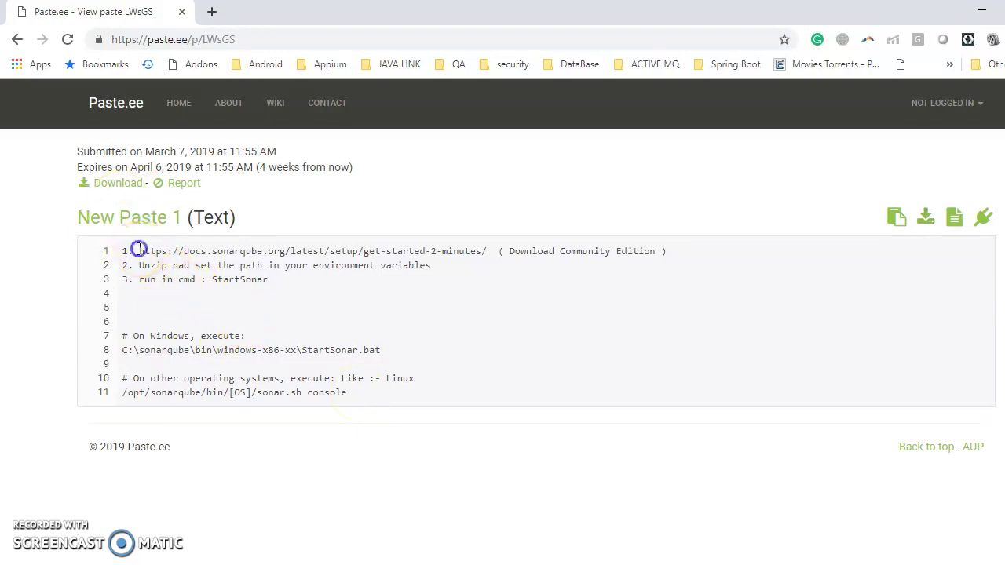
{"action": "left_click_drag", "start_coordinate": [142, 252], "coordinate": [393, 379]}
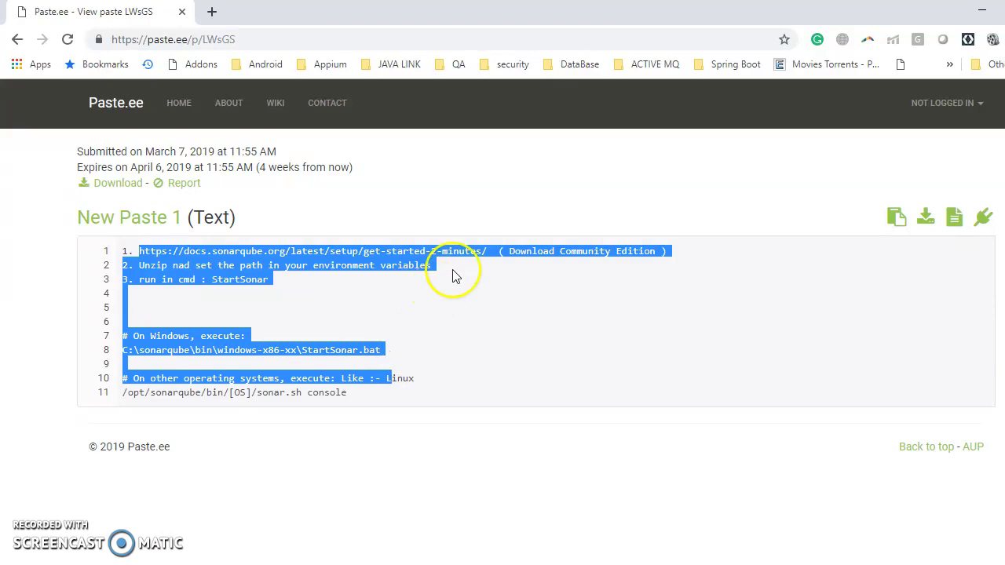
Step: From the Google results tab, open 100,000 Stars at stars.chromeexperiments.com
{"action": "left_click", "coordinate": [977, 14]}
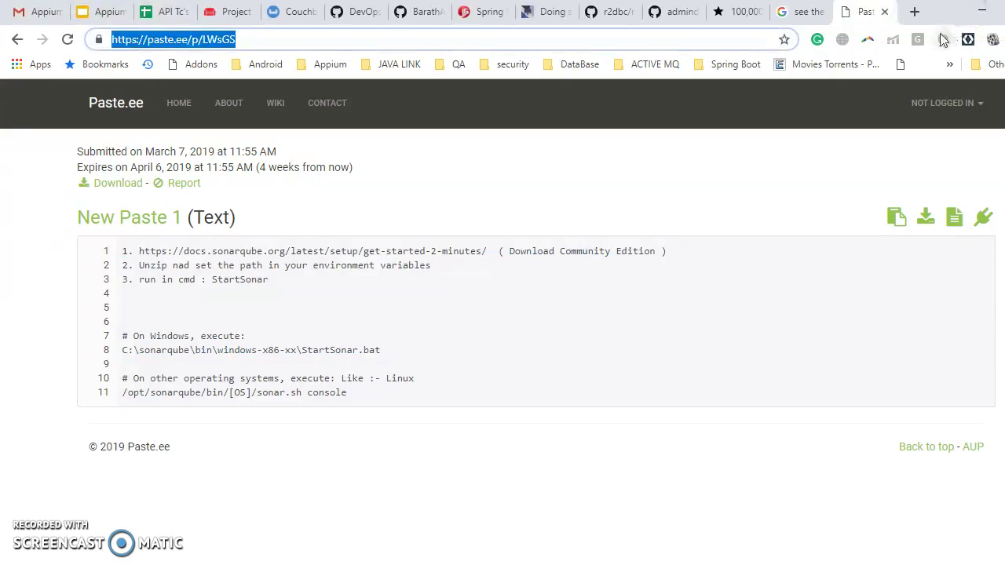
{"action": "left_click", "coordinate": [783, 18]}
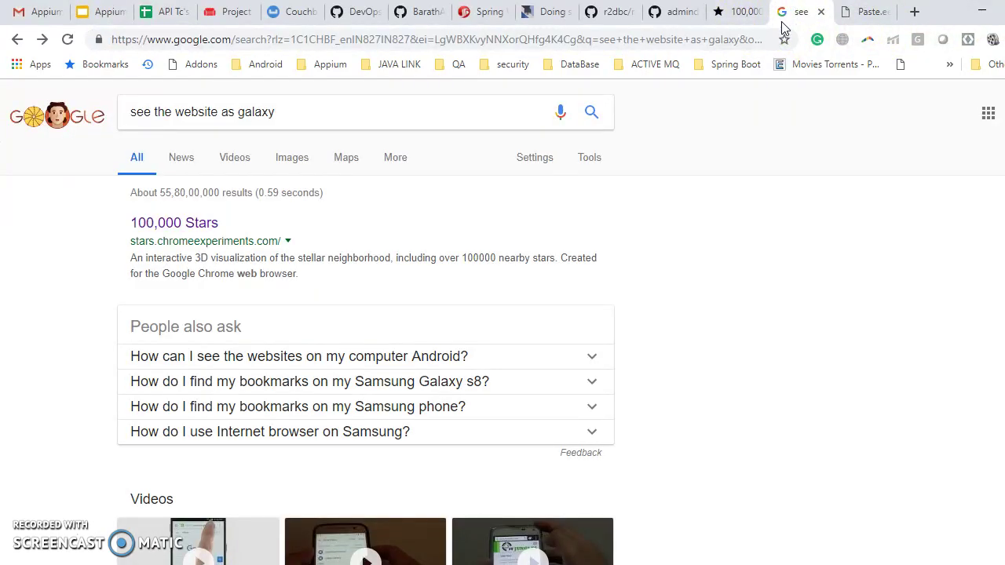
{"action": "left_click_drag", "start_coordinate": [353, 105], "coordinate": [154, 106]}
{"action": "left_click", "coordinate": [352, 108]}
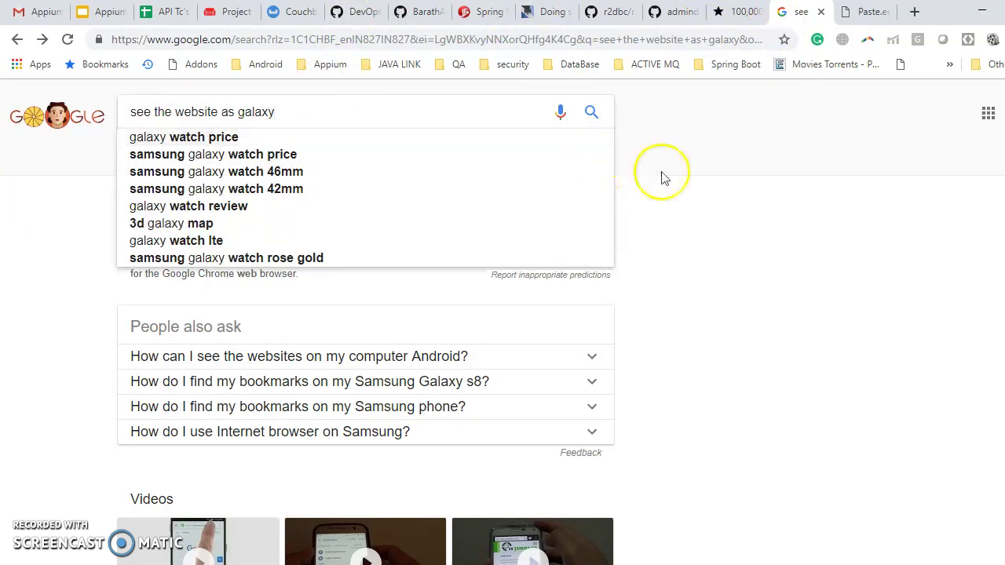
{"action": "left_click", "coordinate": [688, 183]}
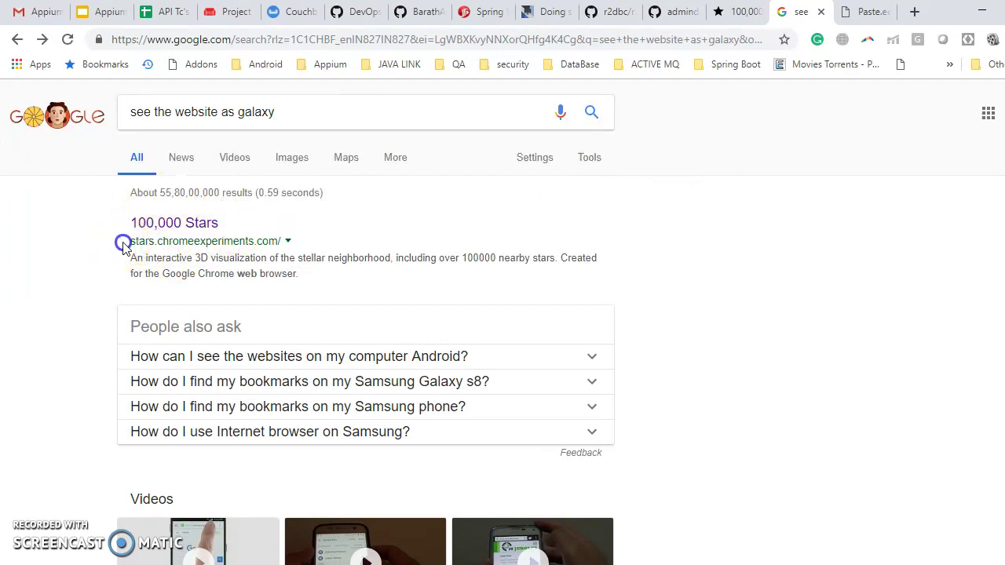
{"action": "left_click_drag", "start_coordinate": [128, 245], "coordinate": [162, 249]}
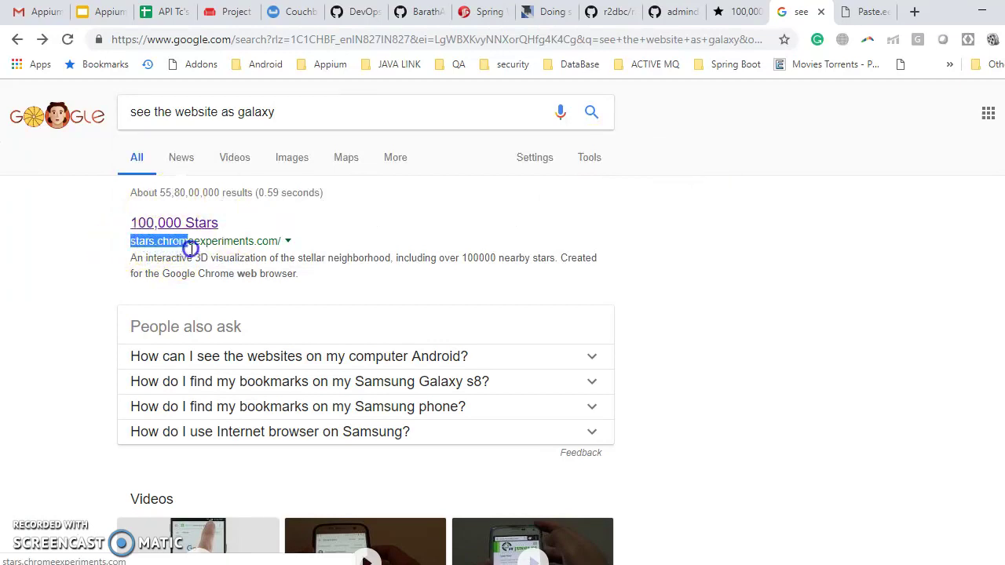
{"action": "left_click", "coordinate": [402, 231]}
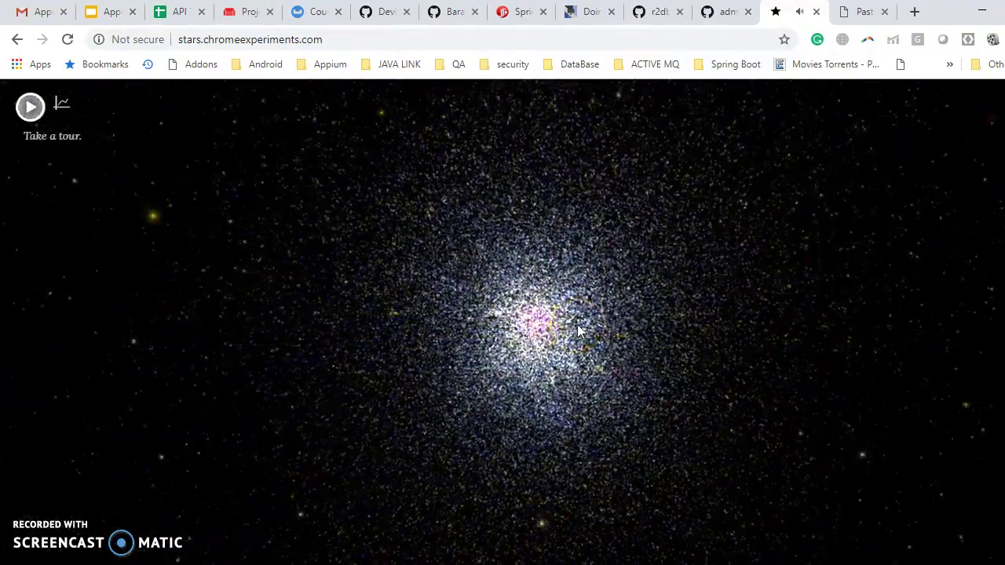
Step: Zoom into the galaxy, centre on the Sun, and fly in past the Oort Cloud to the outer planet orbits
{"action": "scroll", "coordinate": [577, 330], "scroll_direction": "up", "scroll_amount": 5}
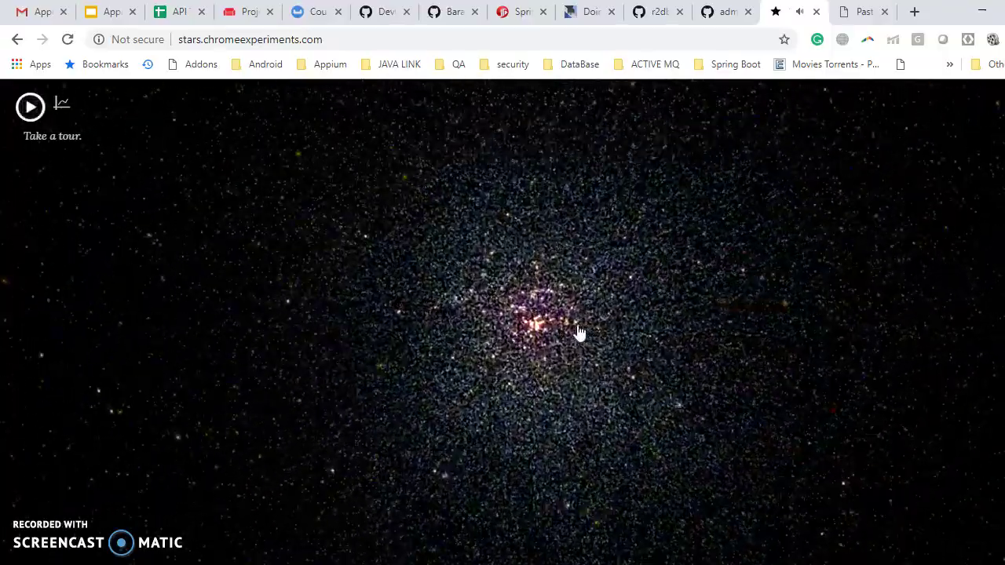
{"action": "scroll", "coordinate": [580, 334], "scroll_direction": "up", "scroll_amount": 3}
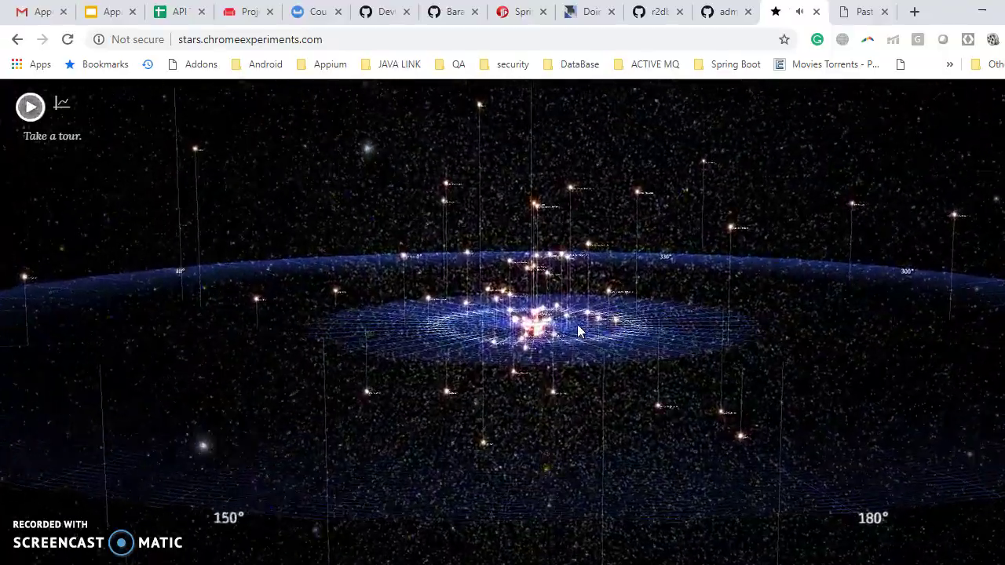
{"action": "scroll", "coordinate": [577, 330], "scroll_direction": "up", "scroll_amount": 4}
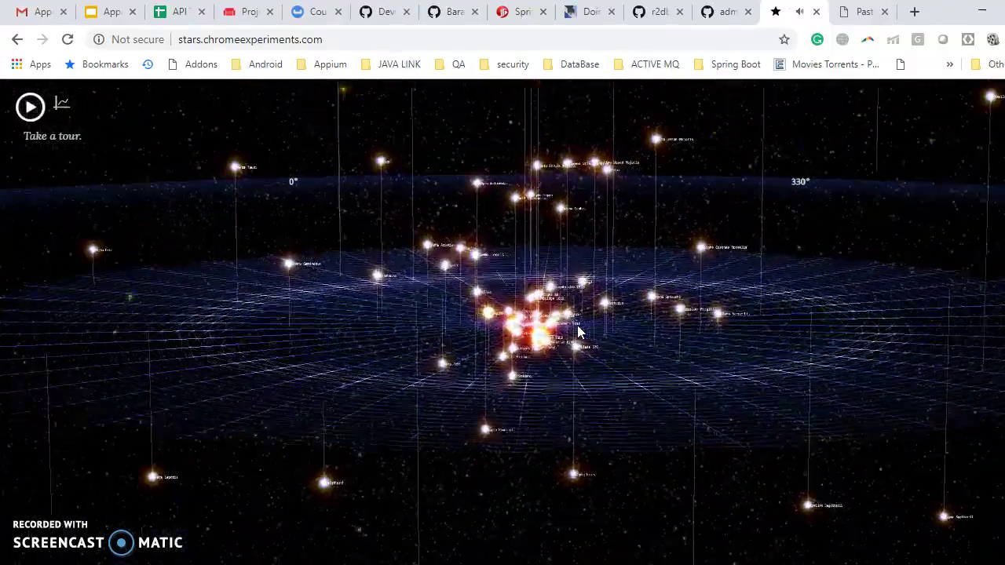
{"action": "scroll", "coordinate": [577, 329], "scroll_direction": "up", "scroll_amount": 4}
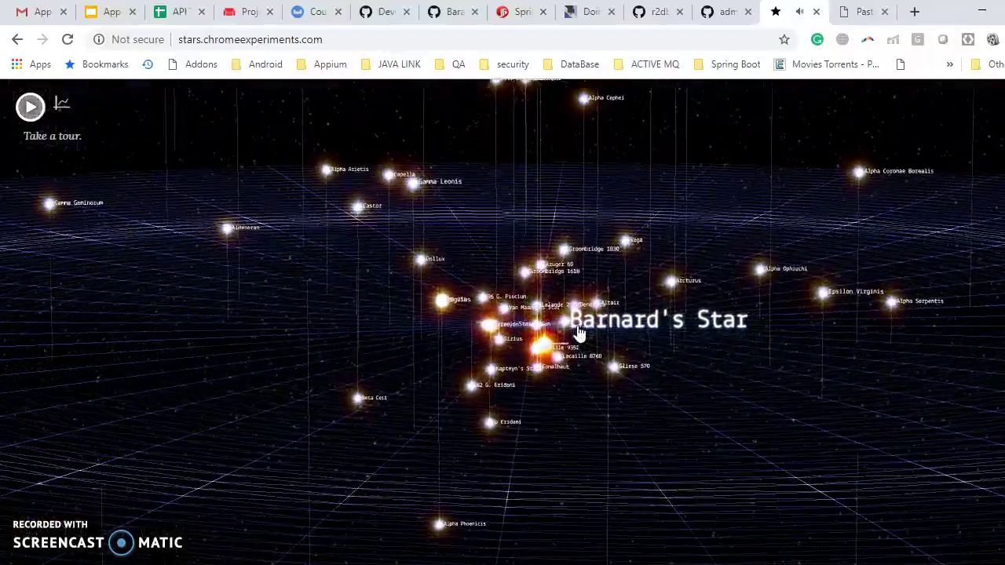
{"action": "scroll", "coordinate": [578, 333], "scroll_direction": "up", "scroll_amount": 4}
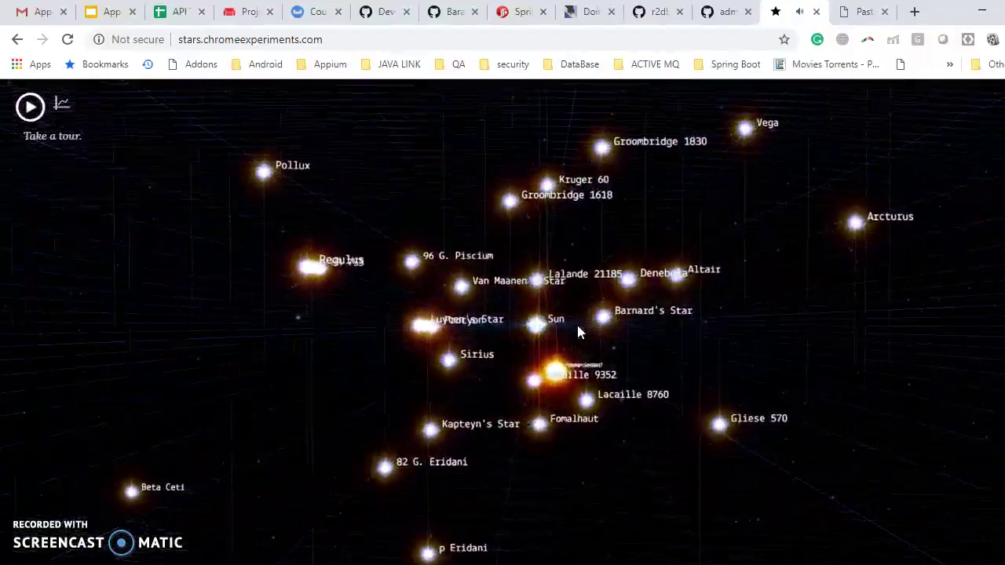
{"action": "left_click", "coordinate": [542, 327]}
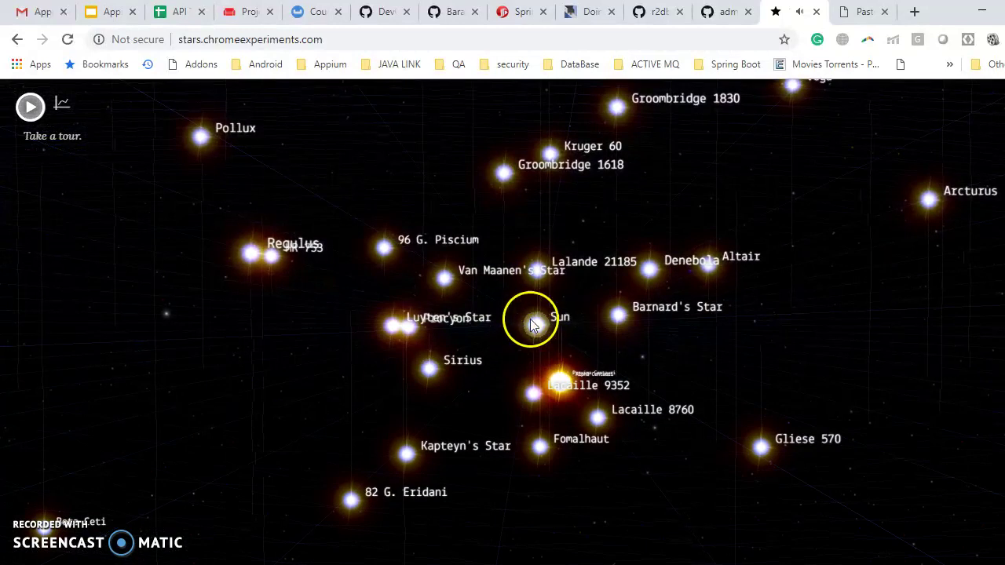
{"action": "scroll", "coordinate": [540, 353], "scroll_direction": "down", "scroll_amount": 2}
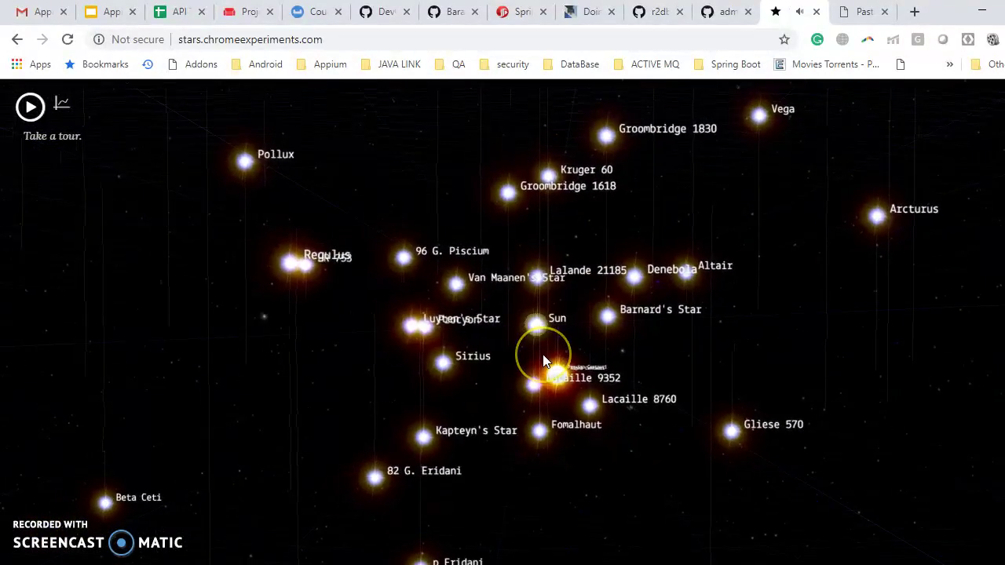
{"action": "left_click", "coordinate": [544, 360]}
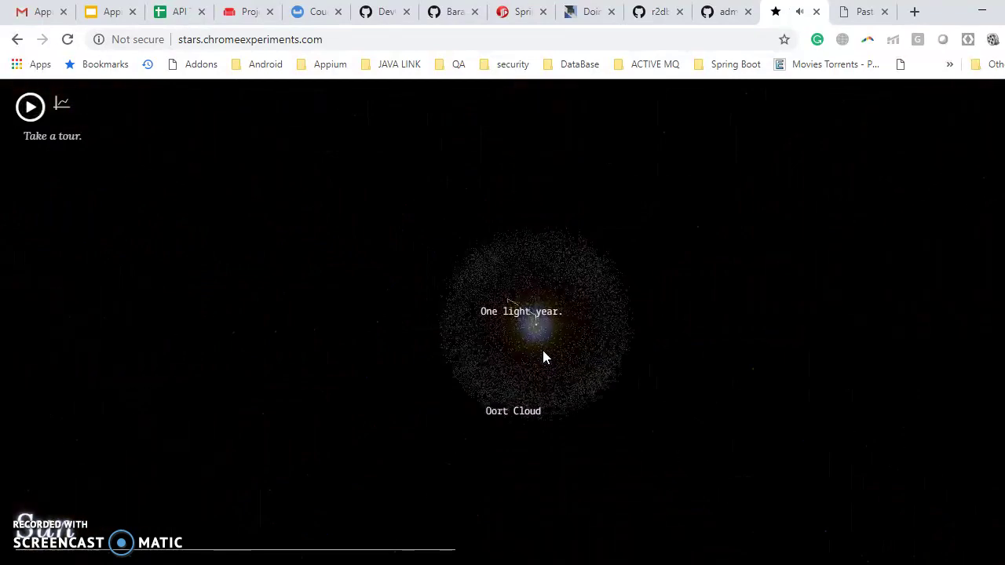
{"action": "left_click", "coordinate": [479, 324]}
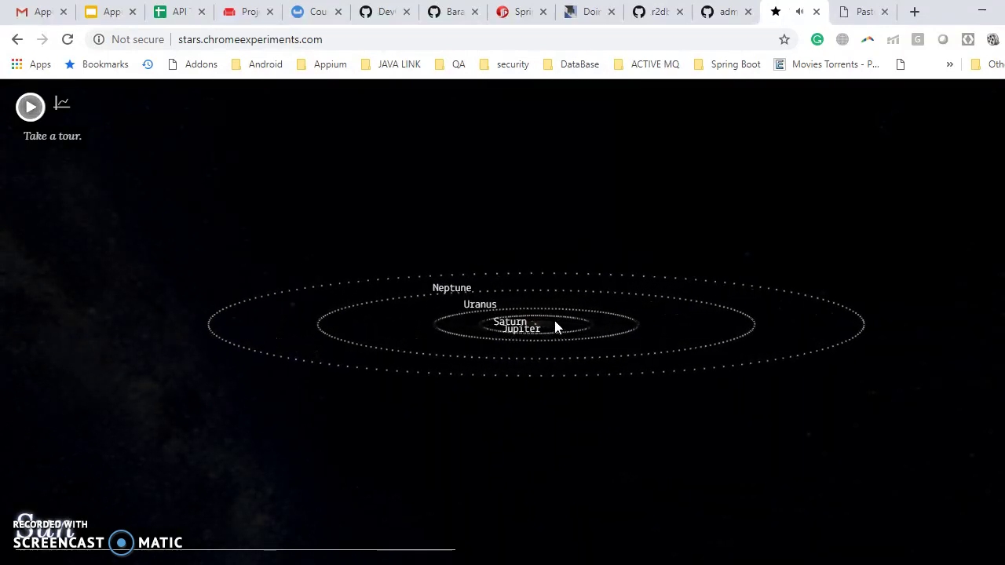
Step: Tilt and zoom the solar system view in to Mars, Earth, Venus and Mercury
{"action": "left_click_drag", "start_coordinate": [555, 320], "coordinate": [64, 554]}
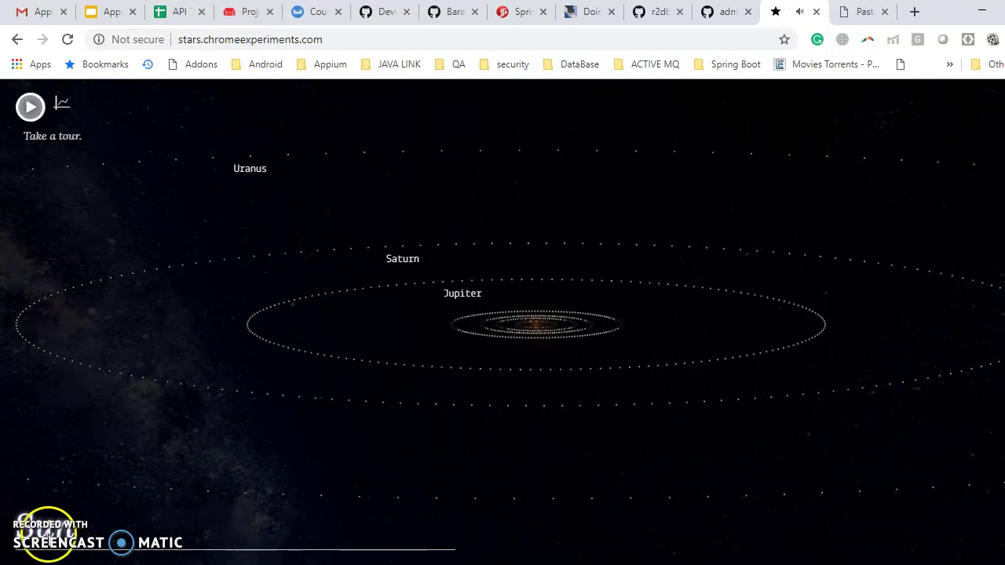
{"action": "left_click_drag", "start_coordinate": [519, 368], "coordinate": [520, 376]}
{"action": "scroll", "coordinate": [518, 367], "scroll_direction": "up", "scroll_amount": 5}
{"action": "scroll", "coordinate": [521, 376], "scroll_direction": "up", "scroll_amount": 3}
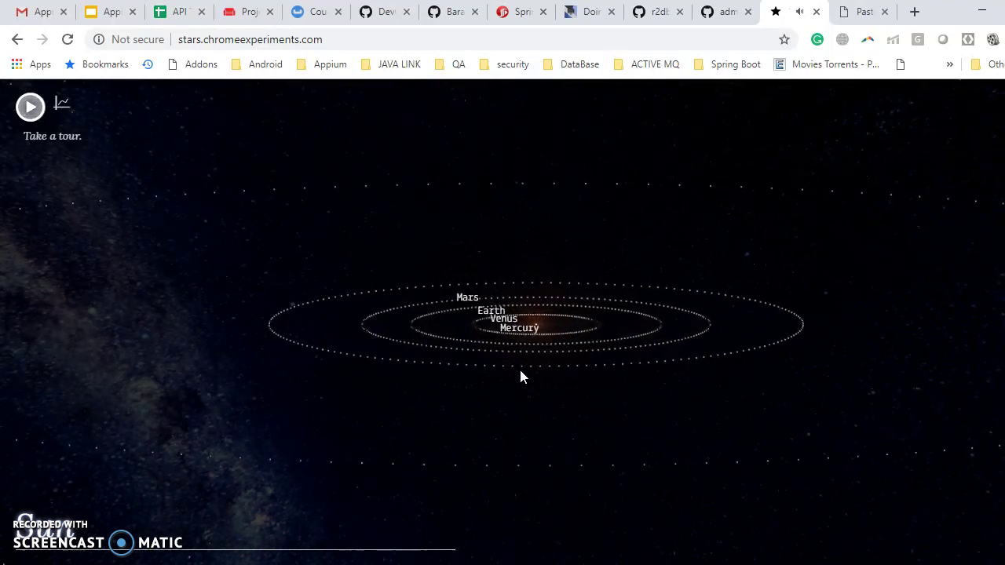
{"action": "left_click_drag", "start_coordinate": [421, 304], "coordinate": [500, 348]}
Step: Focus on the Sun and rotate the view so the Milky Way crosses the background
{"action": "left_click", "coordinate": [541, 329]}
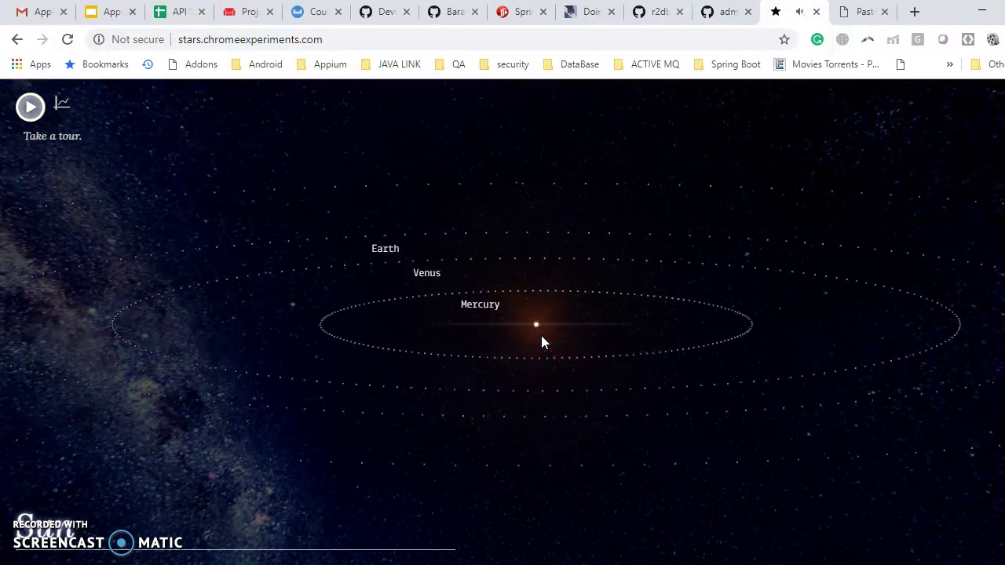
{"action": "left_click_drag", "start_coordinate": [541, 339], "coordinate": [532, 366]}
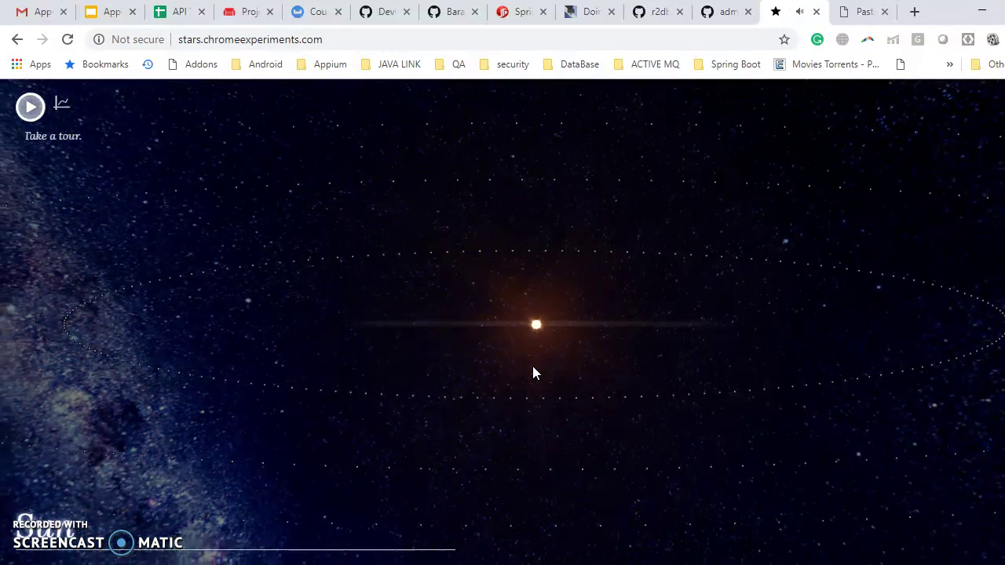
{"action": "left_click_drag", "start_coordinate": [153, 267], "coordinate": [408, 278]}
{"action": "scroll", "coordinate": [235, 267], "scroll_direction": "down", "scroll_amount": 3}
Step: Start 'Take a tour' to show the nearest stars, with Alpha Centauri at 4.3 light years
{"action": "left_click", "coordinate": [30, 107]}
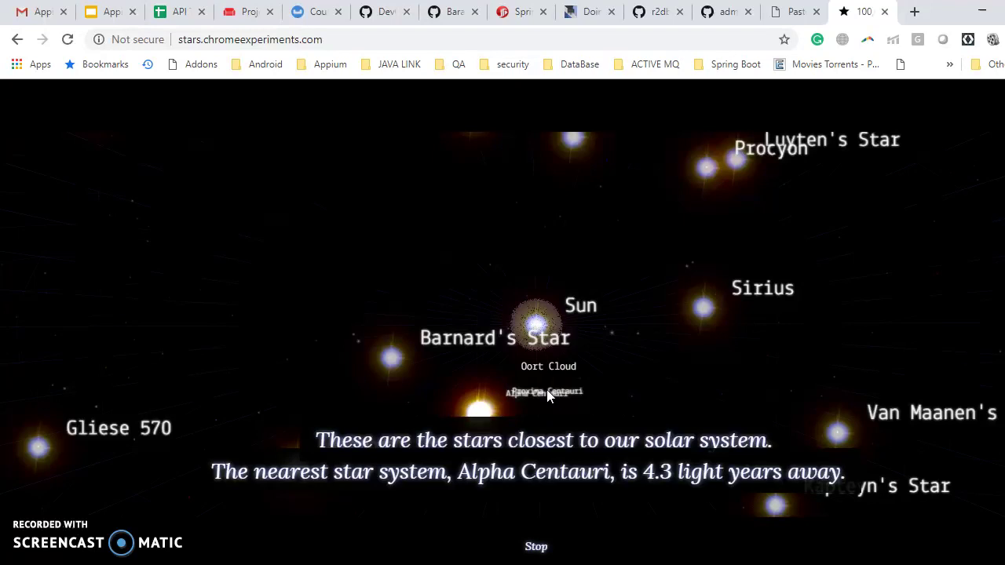
{"action": "left_click", "coordinate": [460, 397]}
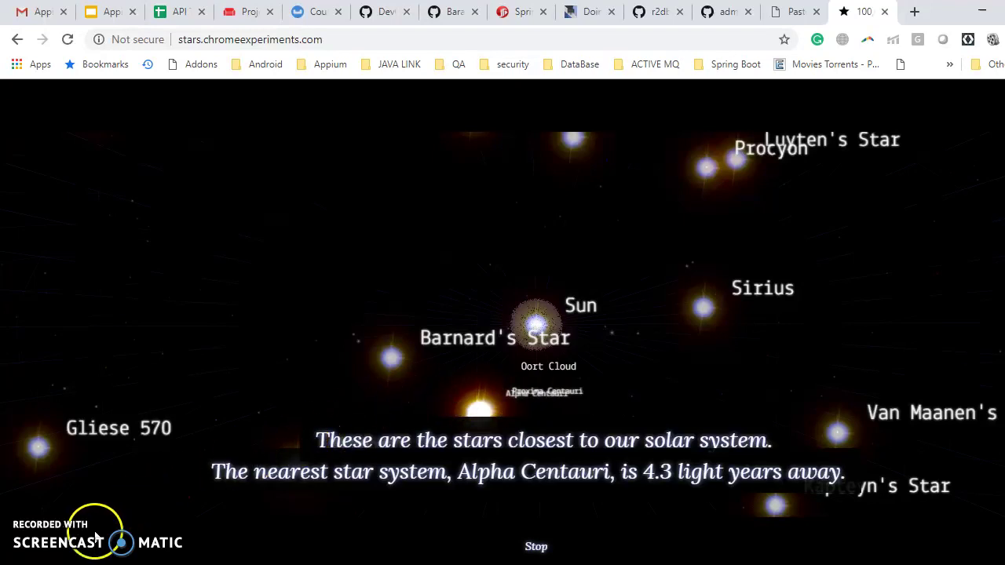